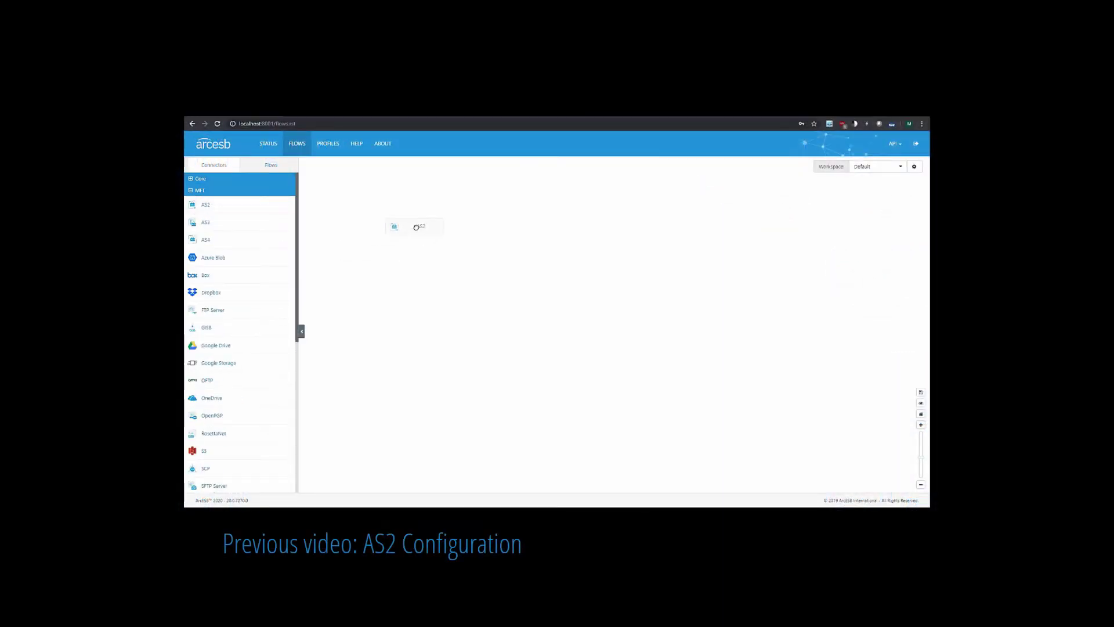
Create connector AS2_myPartner and fill AS2 identifier 'theirID' and partner URL 'some_url'
drag(416, 227, 418, 228)
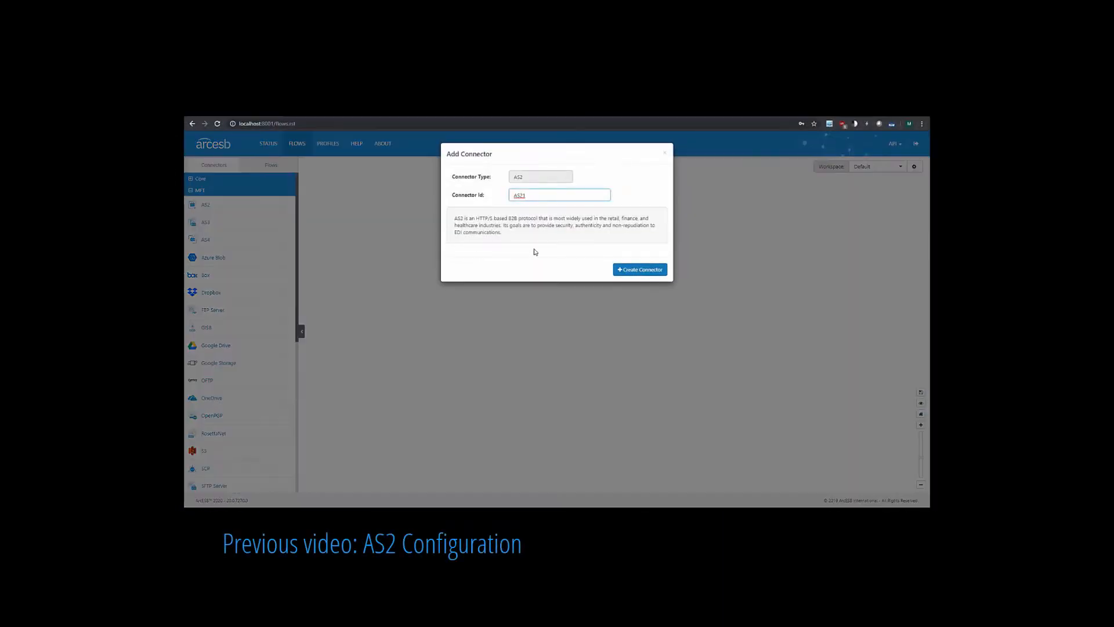
text(yPartner)
key(Return)
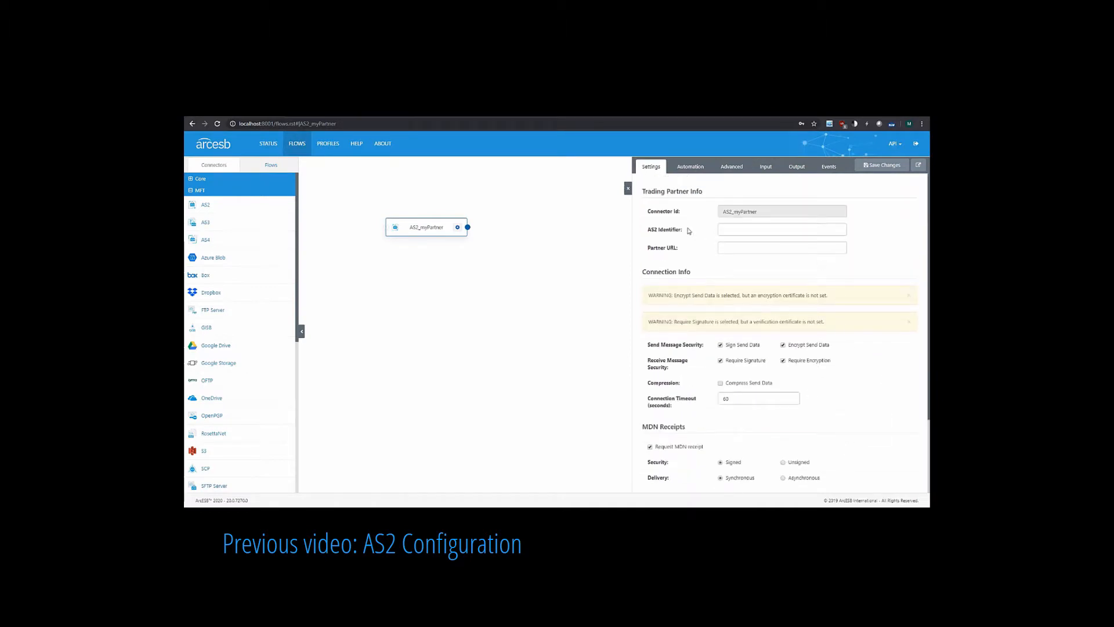
click(782, 229)
text(theirID)
key(Tab)
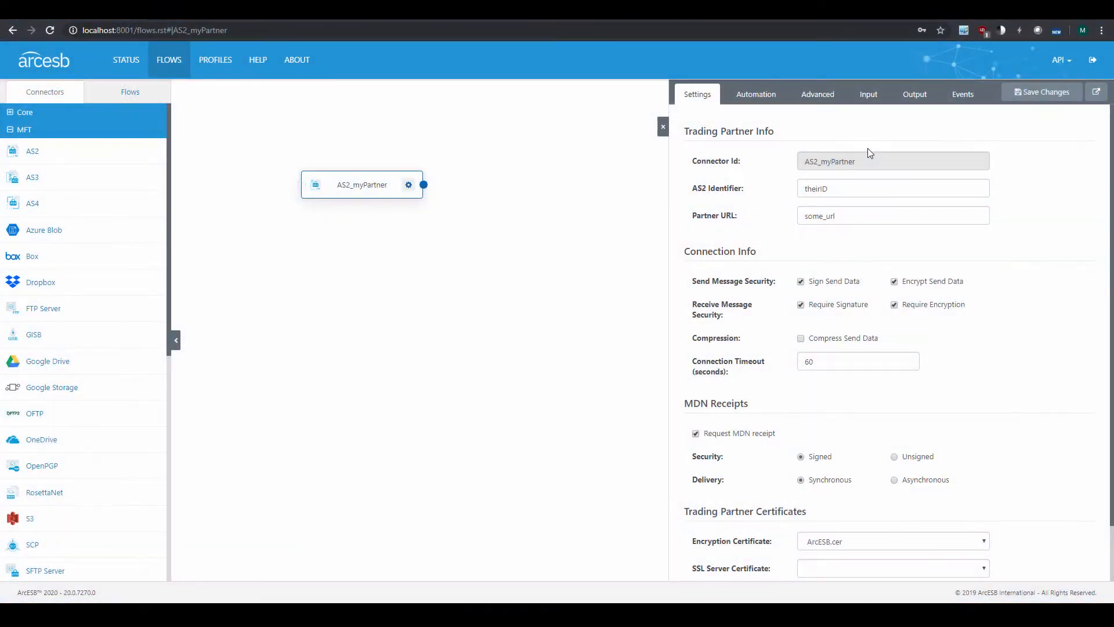
Review AS2_myPartner's empty input queue, its Send folder path and the More file actions
click(869, 94)
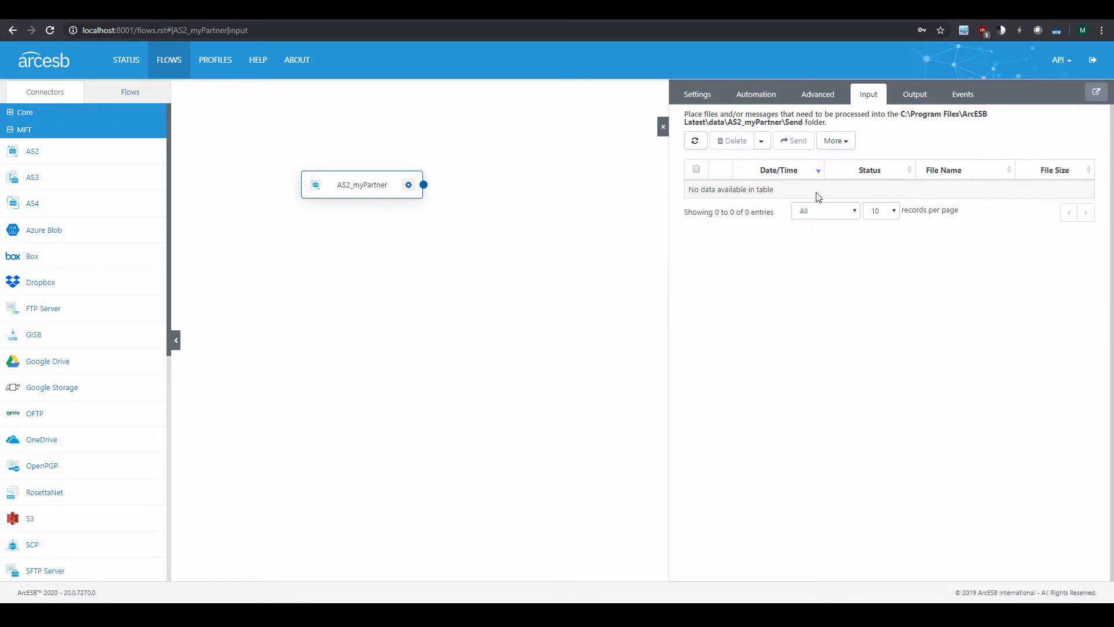
click(835, 141)
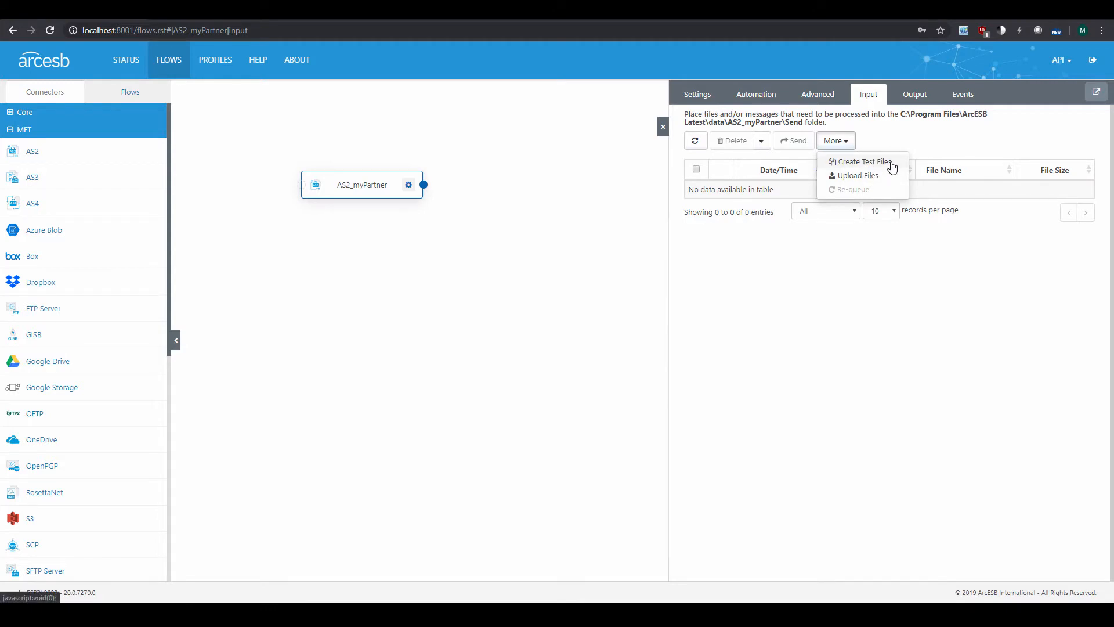
click(904, 143)
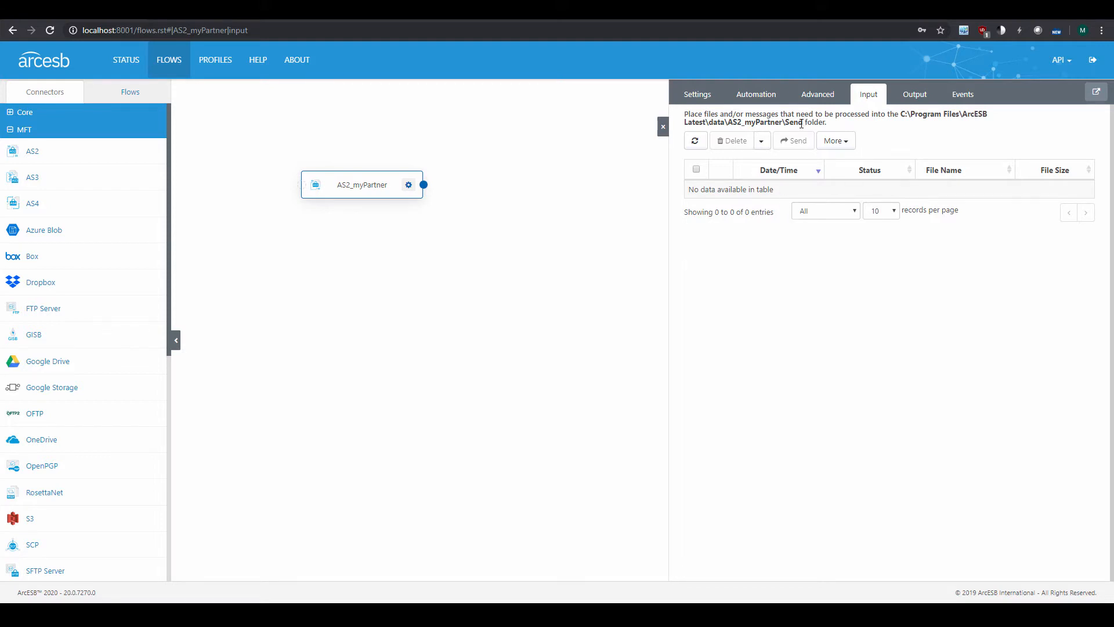
drag(801, 122, 785, 123)
click(844, 128)
drag(802, 123, 902, 113)
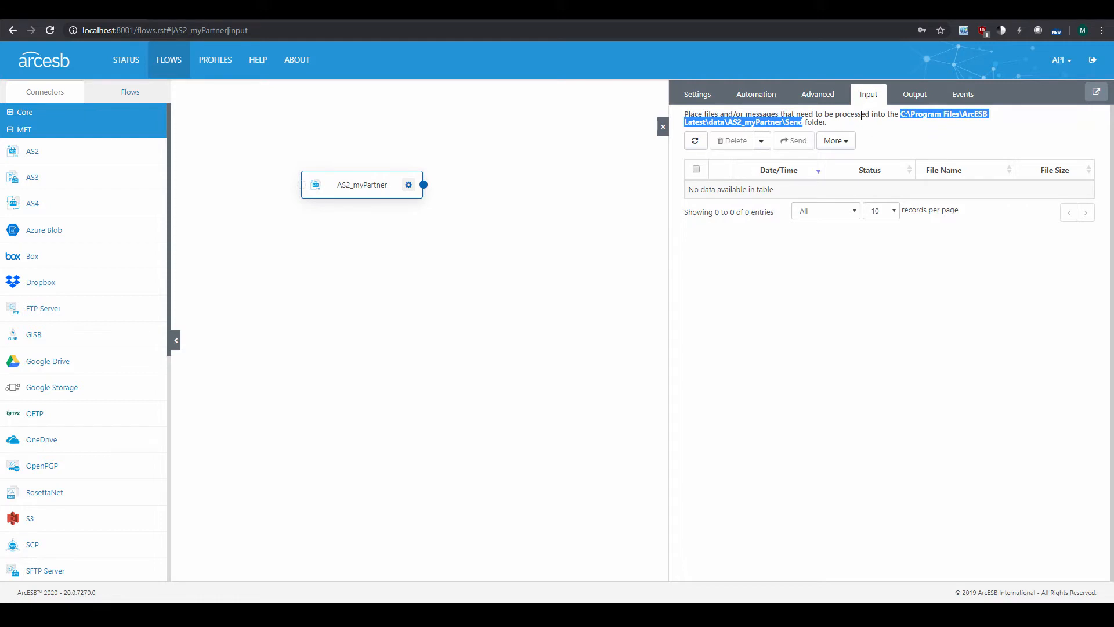
click(835, 140)
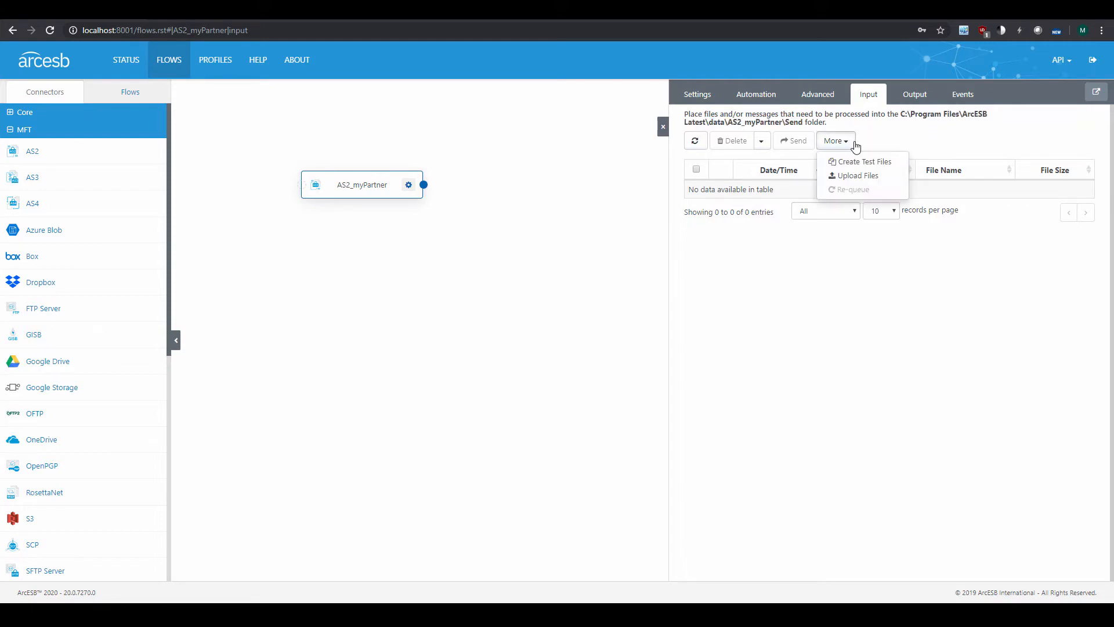
click(870, 175)
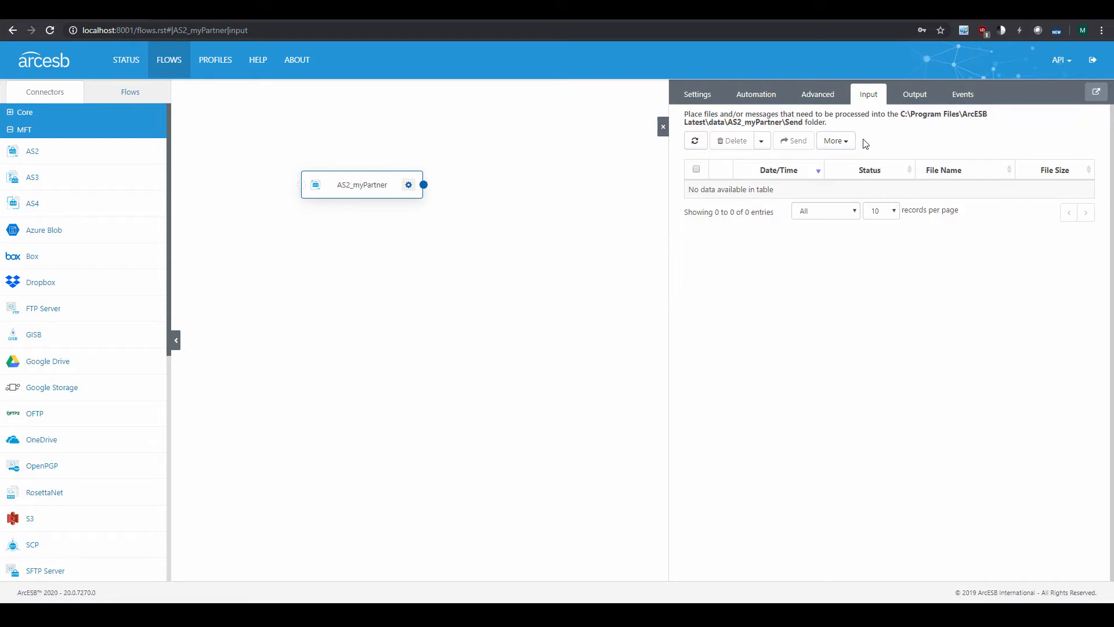
Enable automatic Send in Automation, return to Input, and expand the Core connector list
click(696, 169)
click(695, 169)
double_click(804, 123)
click(756, 94)
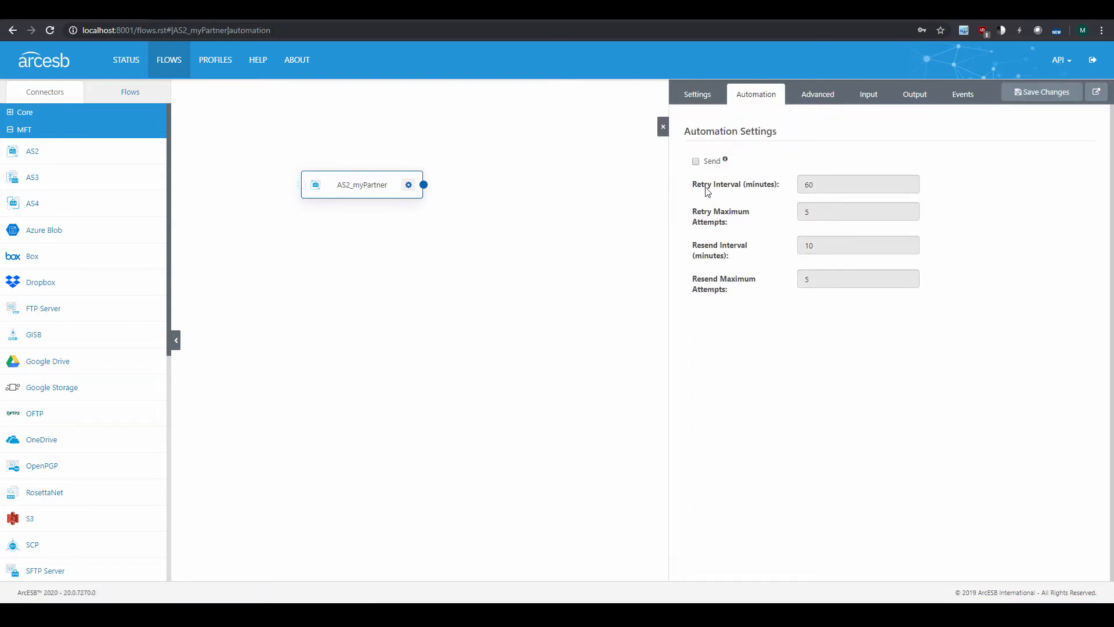
click(696, 160)
click(867, 94)
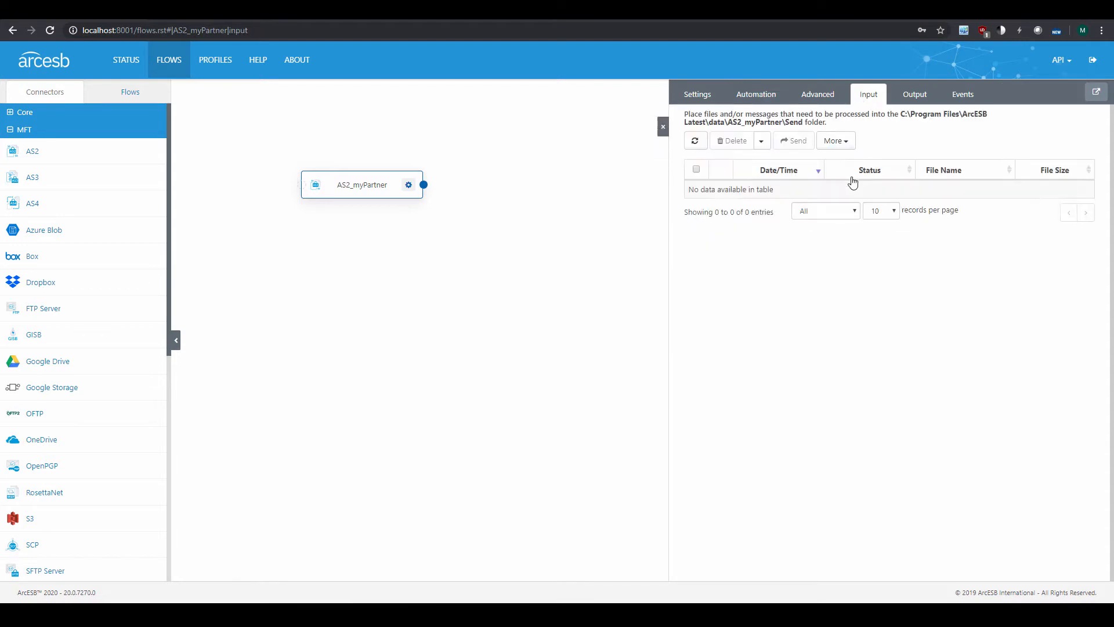
click(12, 114)
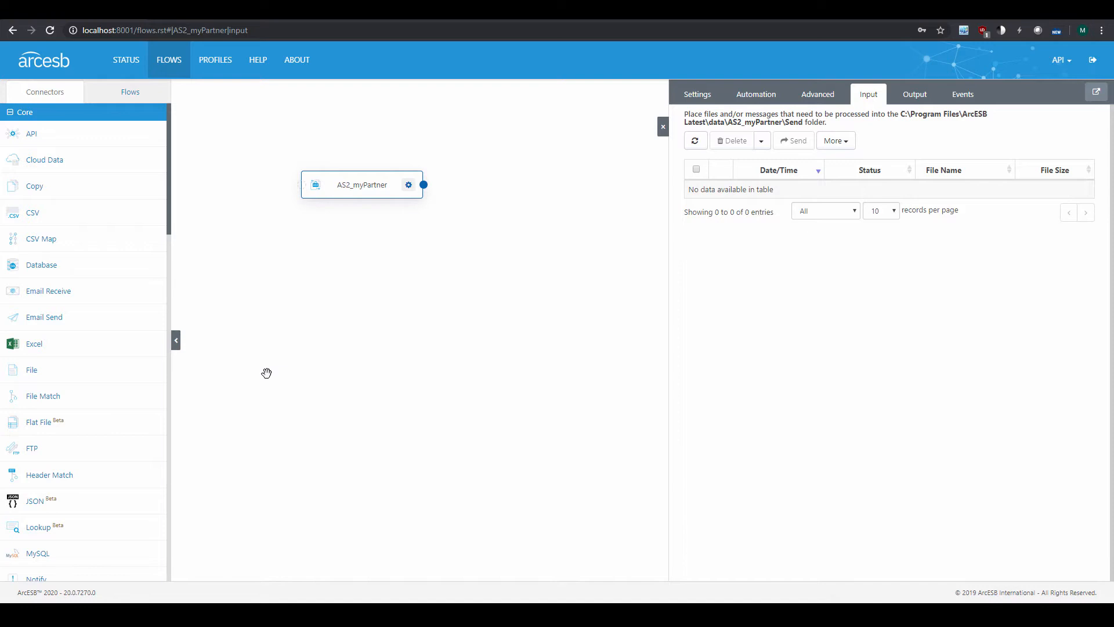
Add a File1 connector and link its output into AS2_myPartner
drag(35, 370, 344, 248)
click(680, 227)
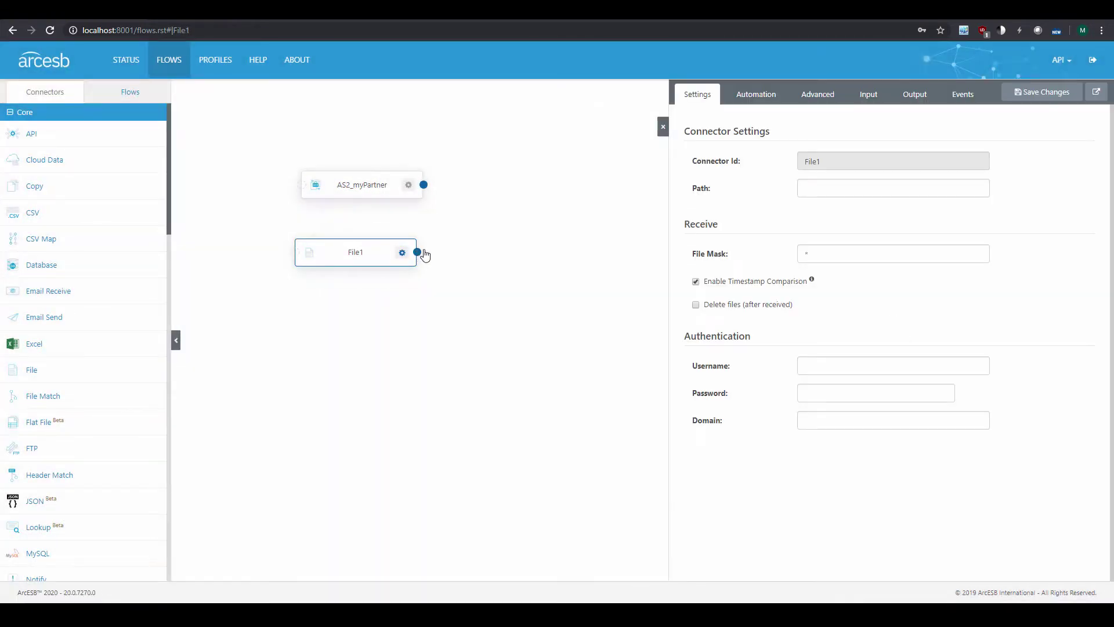
drag(418, 252, 302, 184)
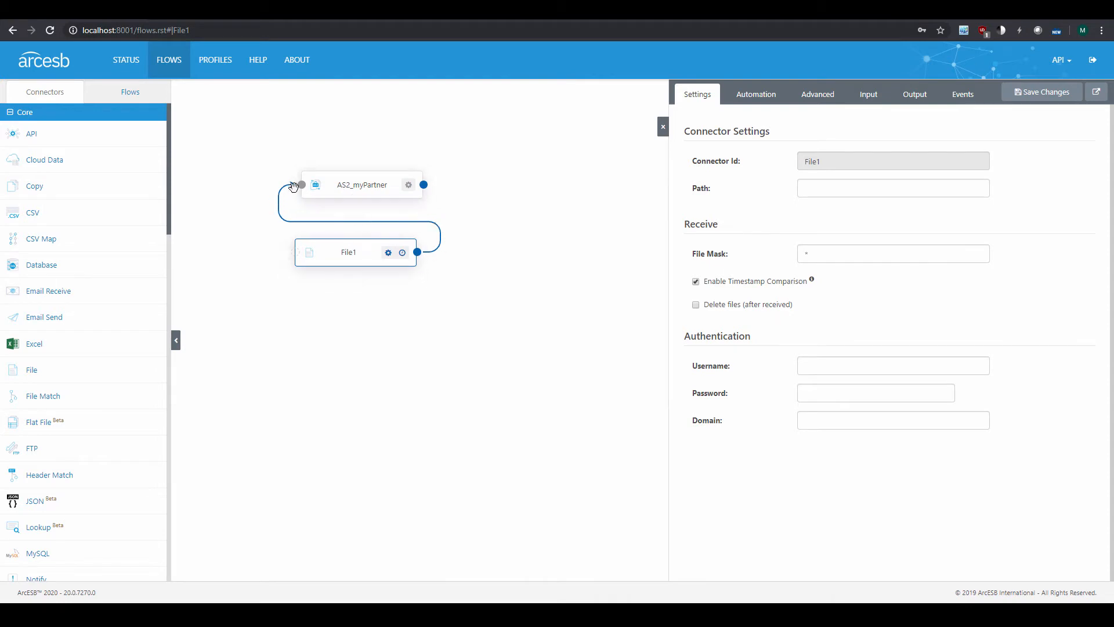
Select AS2_myPartner and view its input queue with the Send folder path
click(345, 186)
click(869, 94)
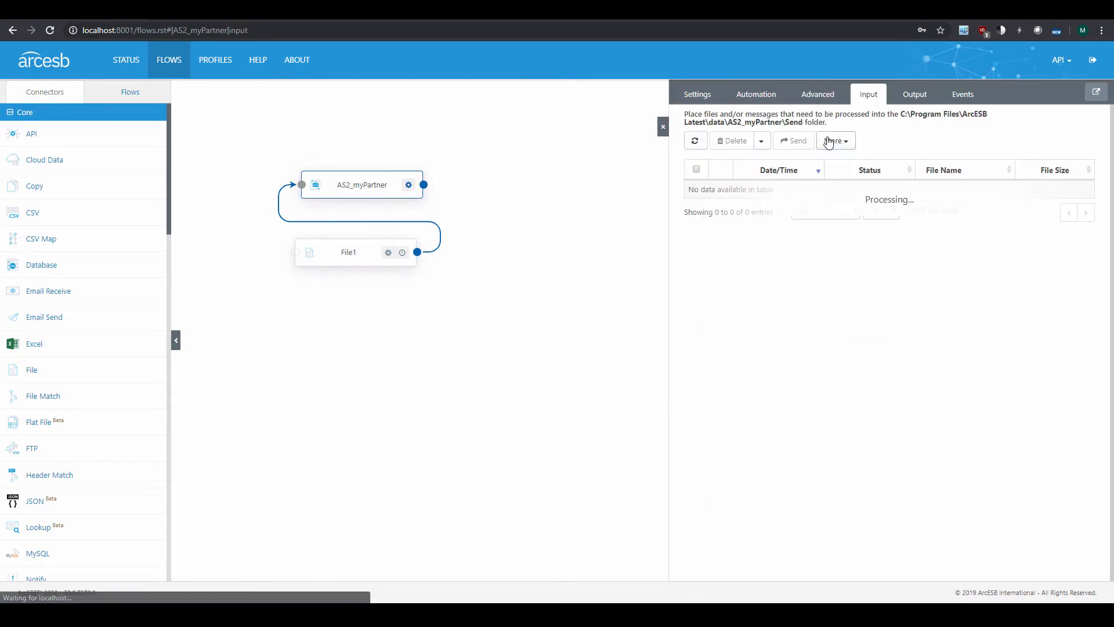
double_click(795, 122)
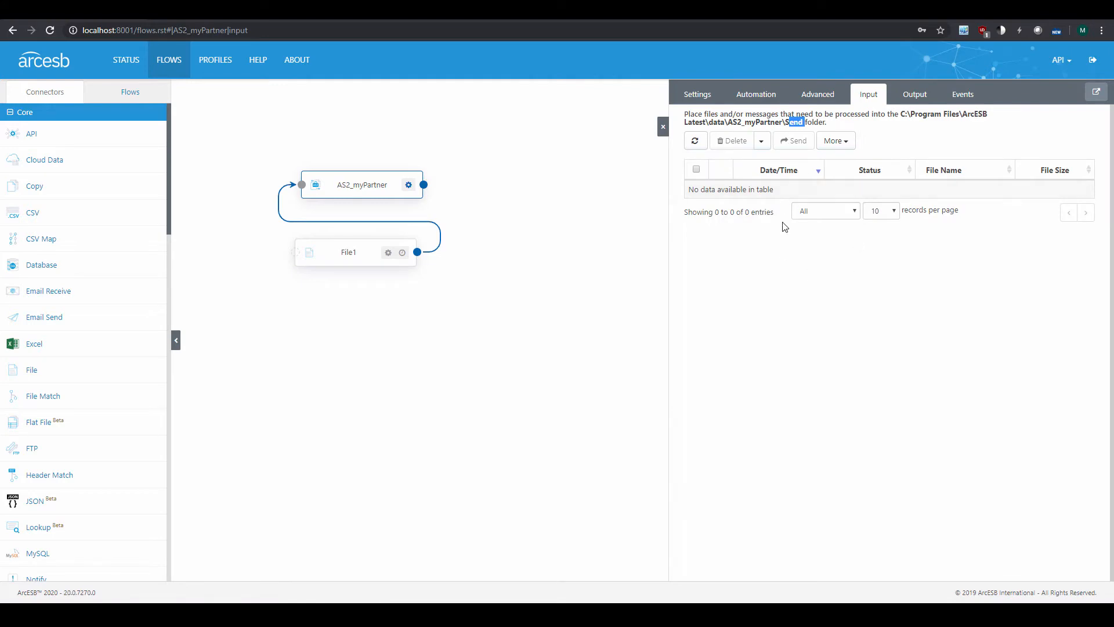
click(794, 258)
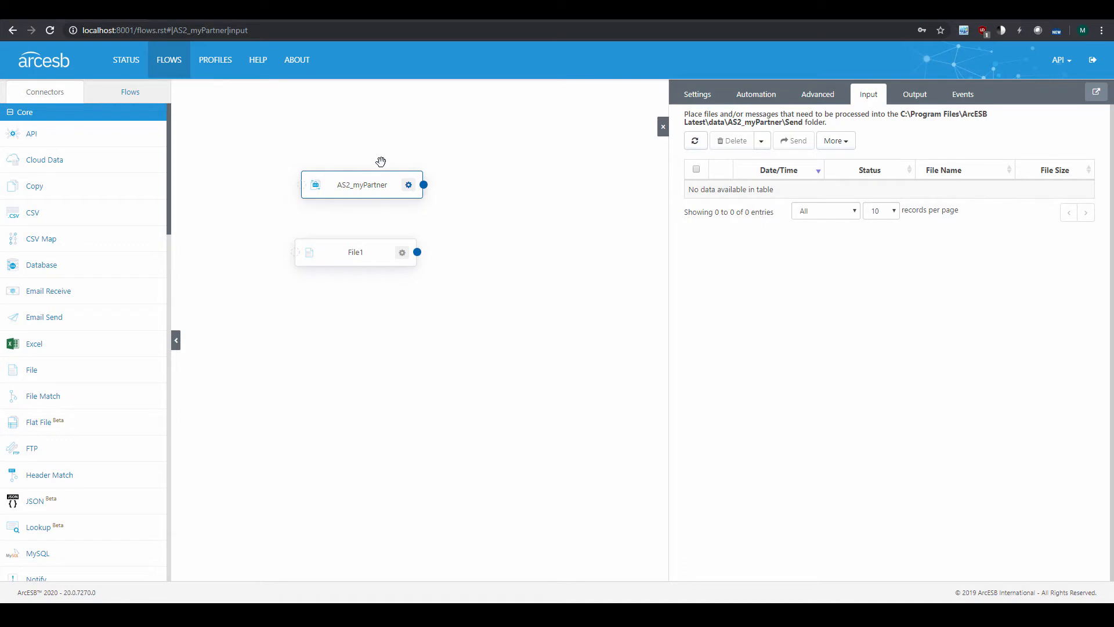
click(697, 94)
drag(844, 189, 795, 191)
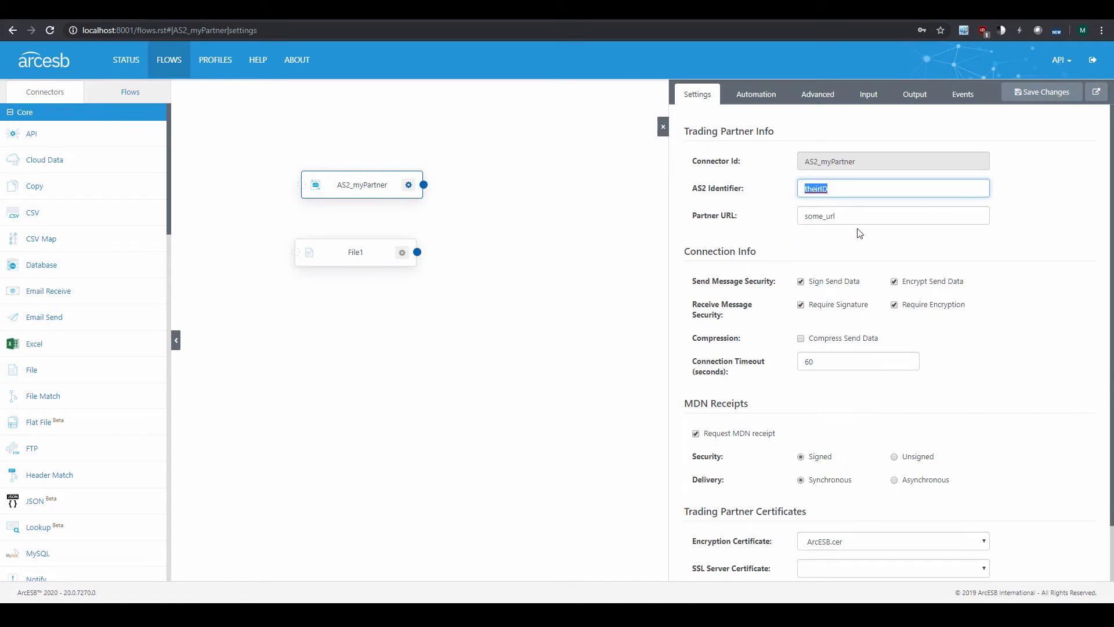
click(853, 244)
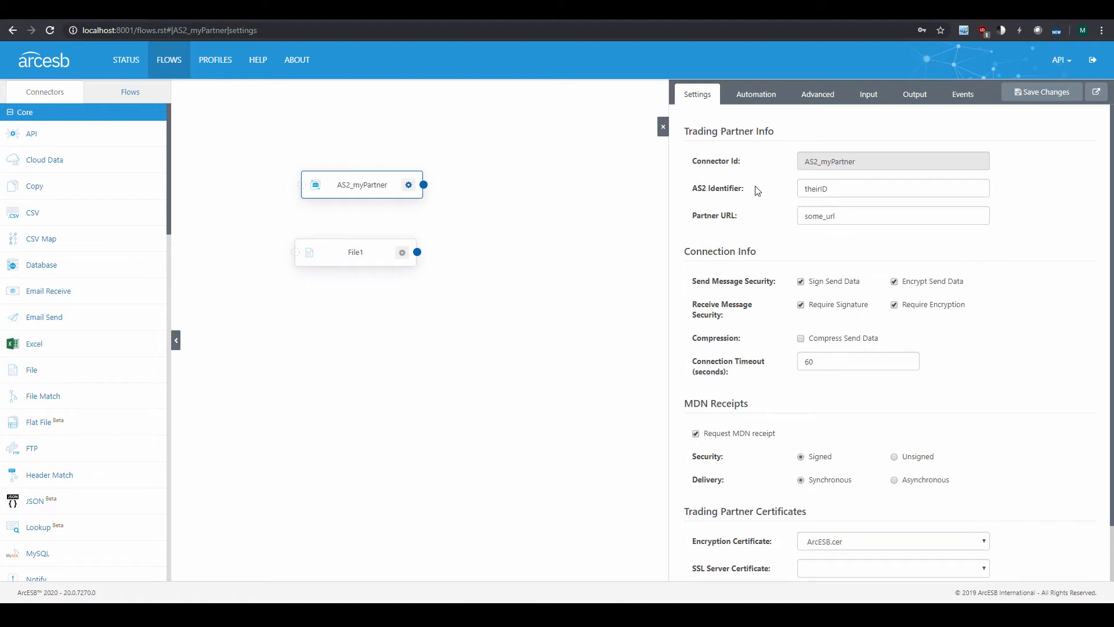
View AS2_myPartner's empty received files list and highlight its Receive folder path
click(915, 94)
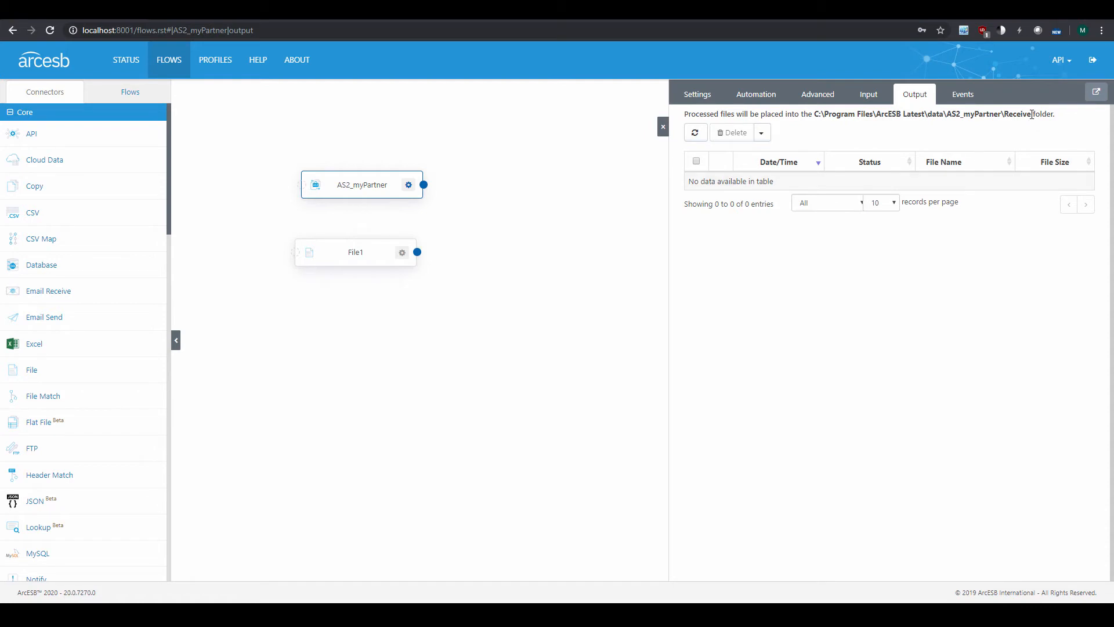
drag(1032, 114, 1002, 114)
click(1020, 153)
drag(1030, 115, 802, 114)
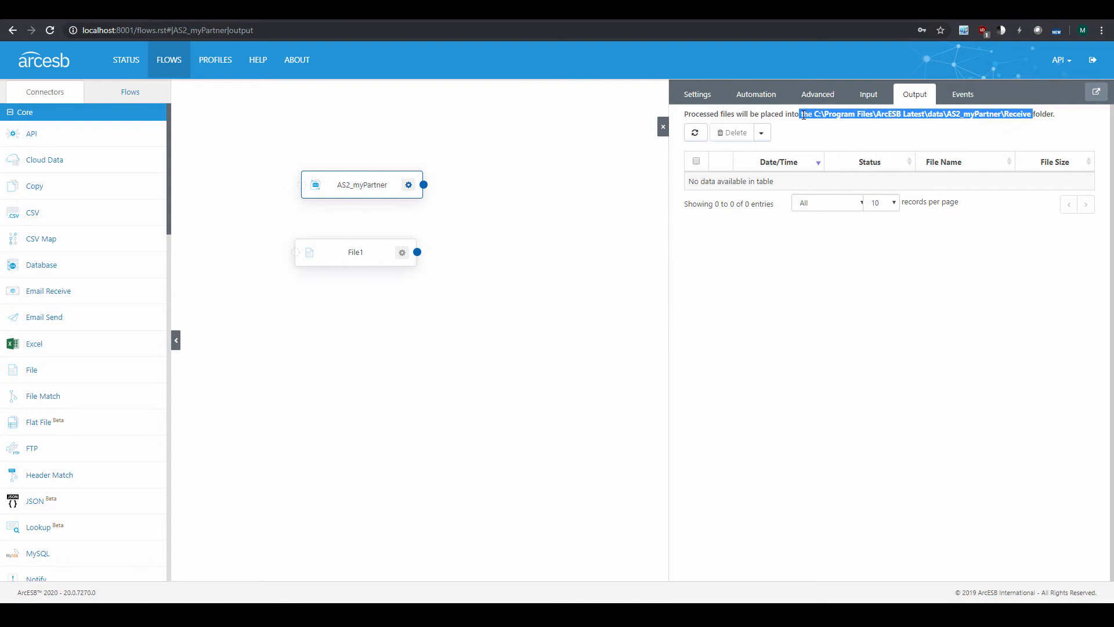
click(885, 143)
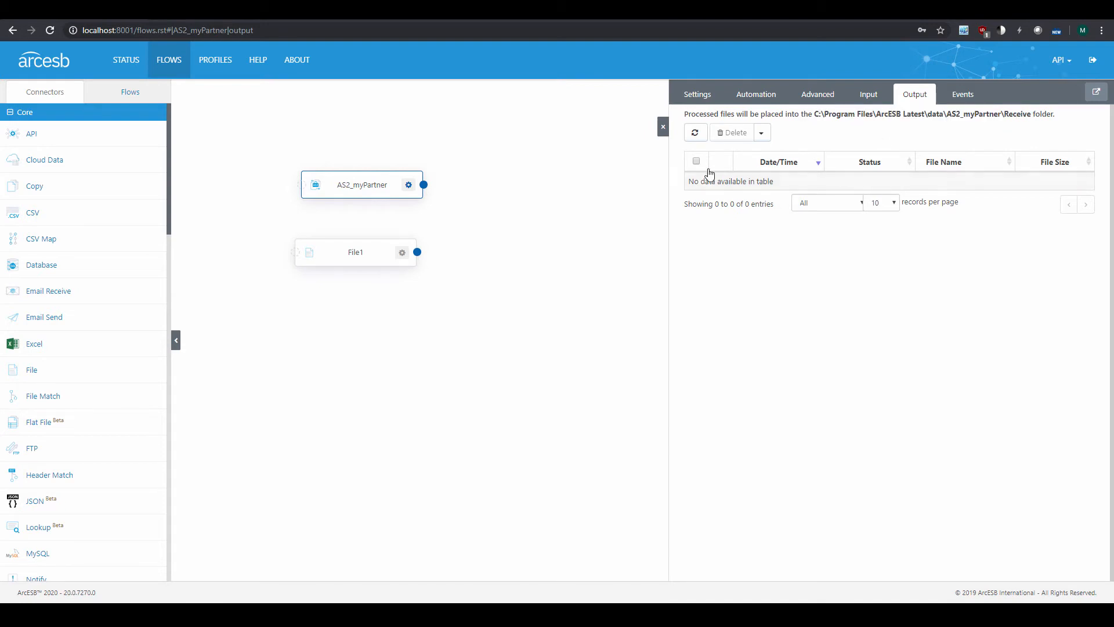
Link AS2_myPartner's output into the File1 connector
mouse_move(422, 185)
mouse_down()
mouse_move(453, 204)
mouse_move(296, 254)
mouse_up()
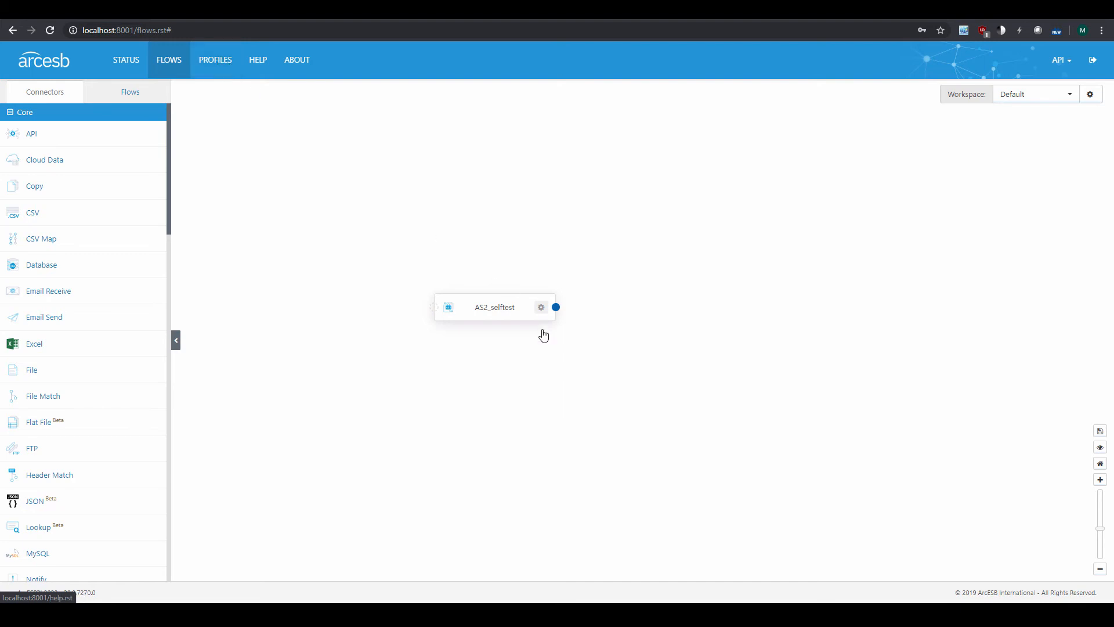
double_click(500, 309)
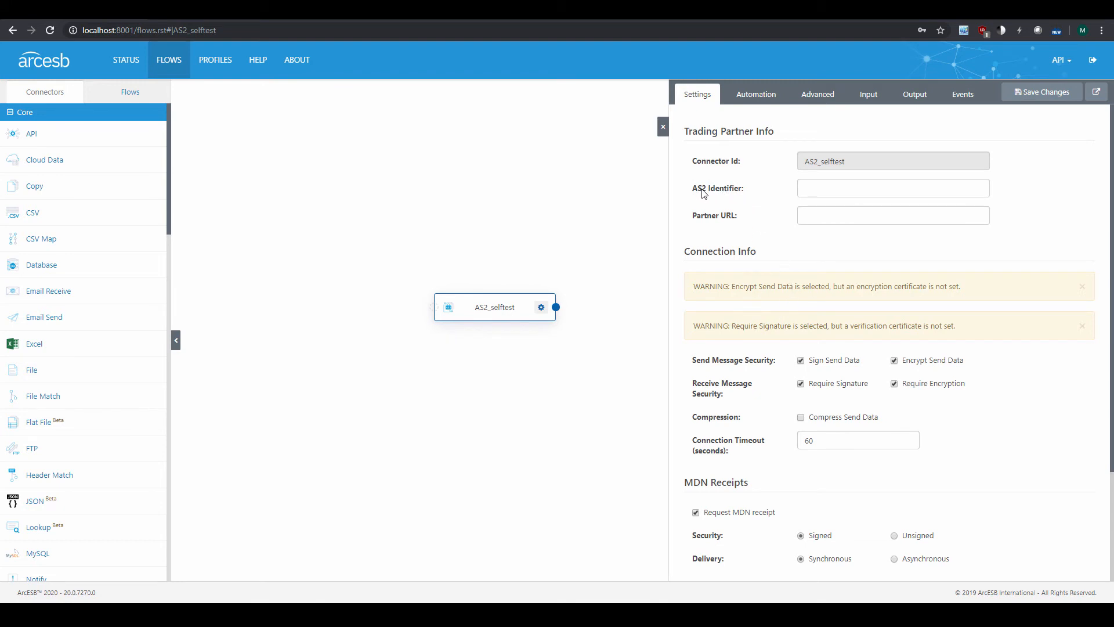
click(814, 189)
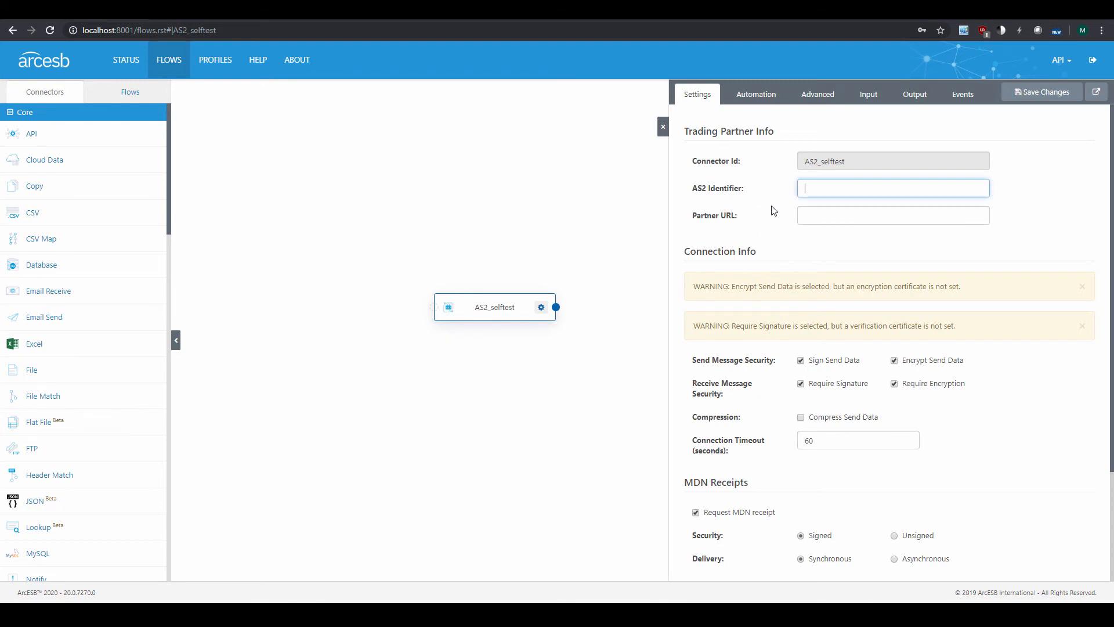
text(ArcESB)
click(814, 215)
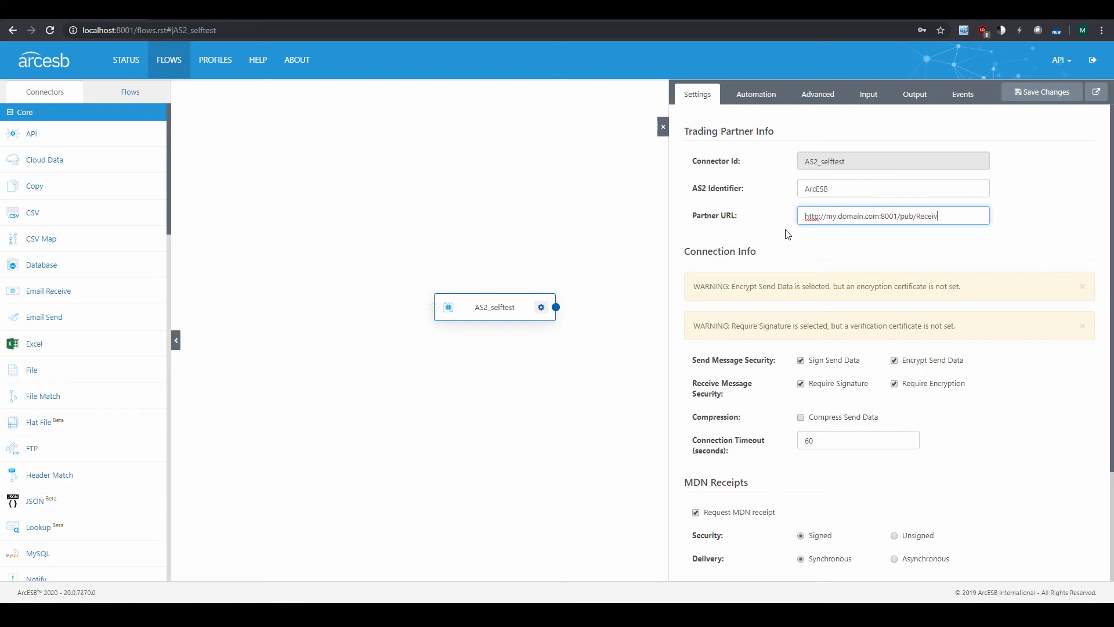
scroll(835, 240, down, 3)
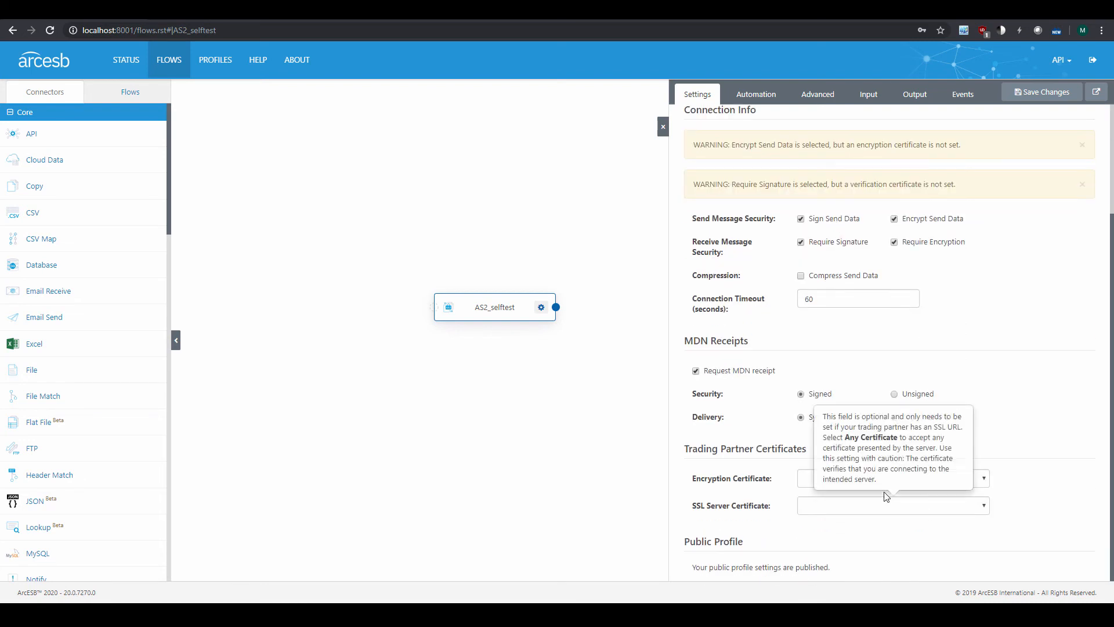
click(892, 477)
click(838, 504)
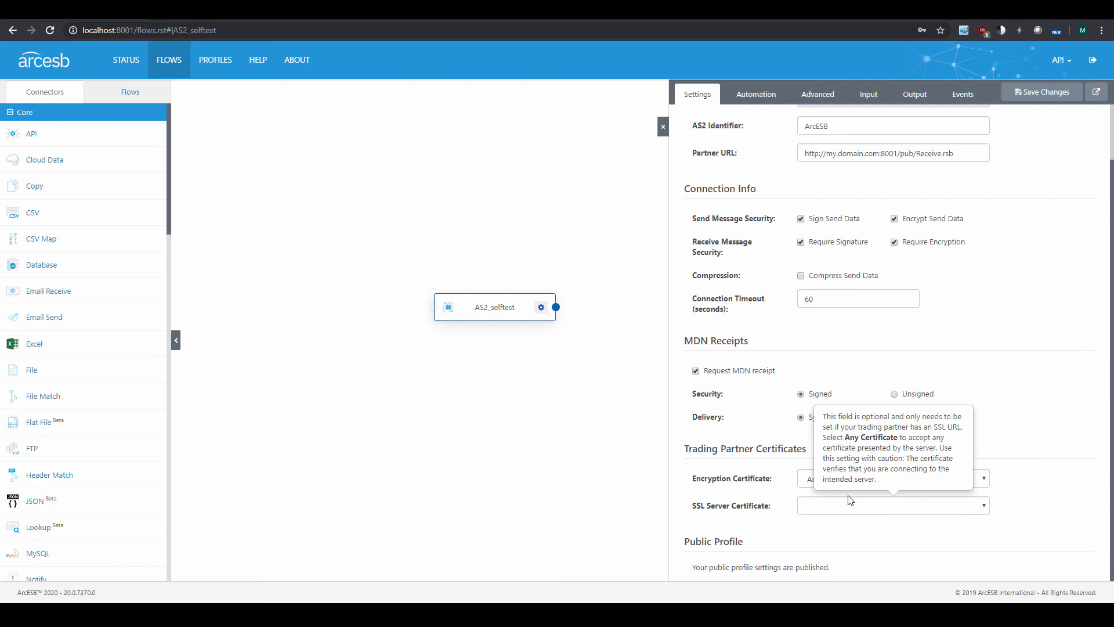
scroll(1020, 452, up, 3)
click(1044, 93)
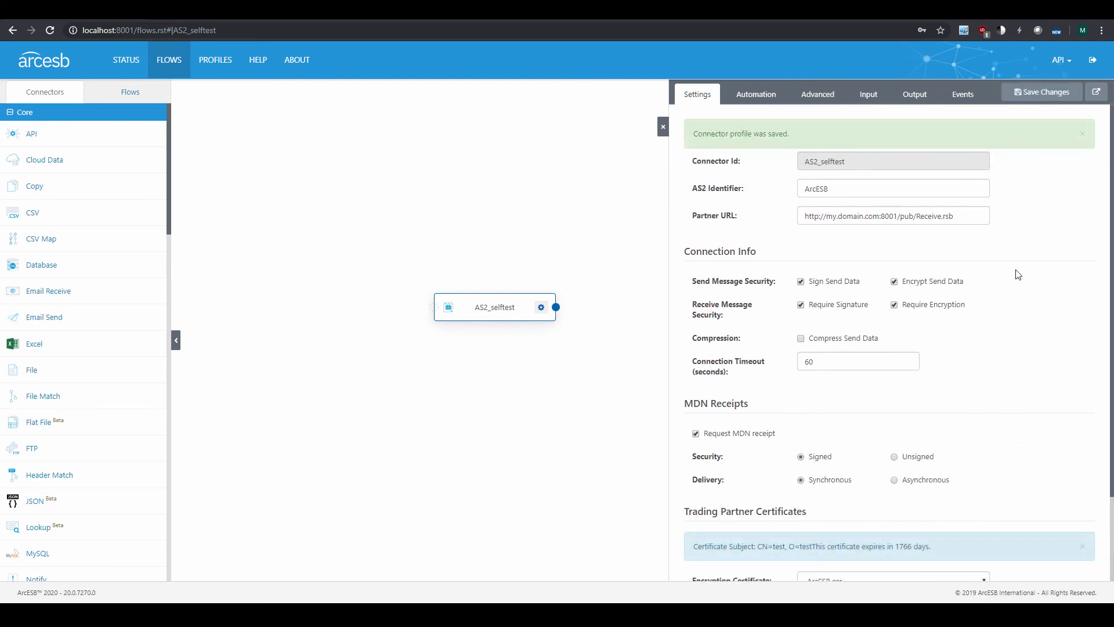
Create test files test_data_1–4 in AS2_selftest's input and send all four
click(868, 95)
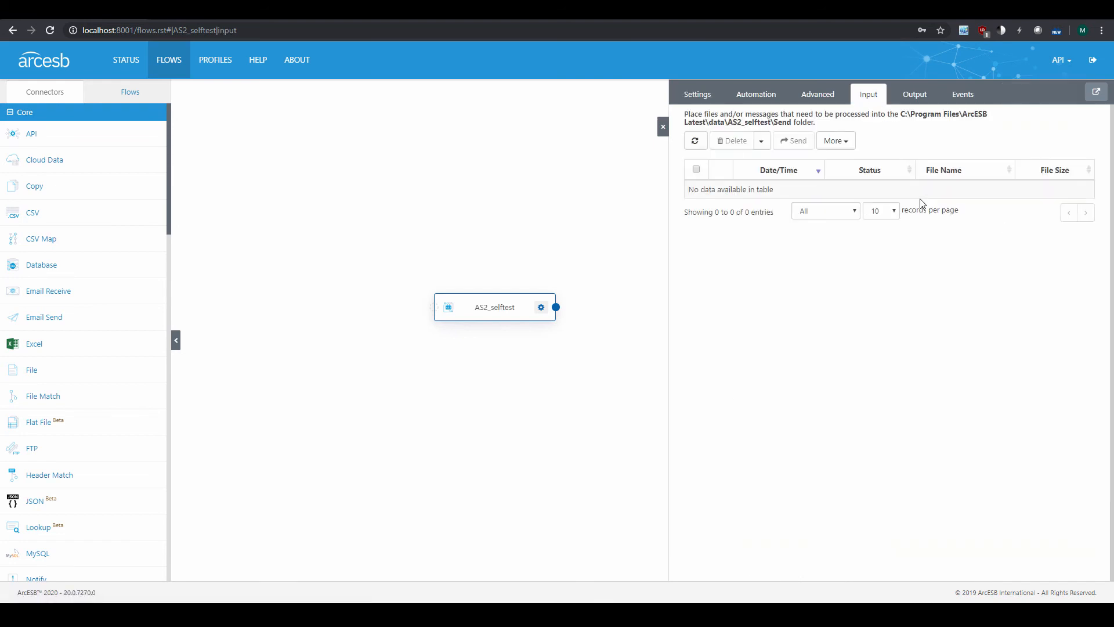
click(836, 141)
click(864, 162)
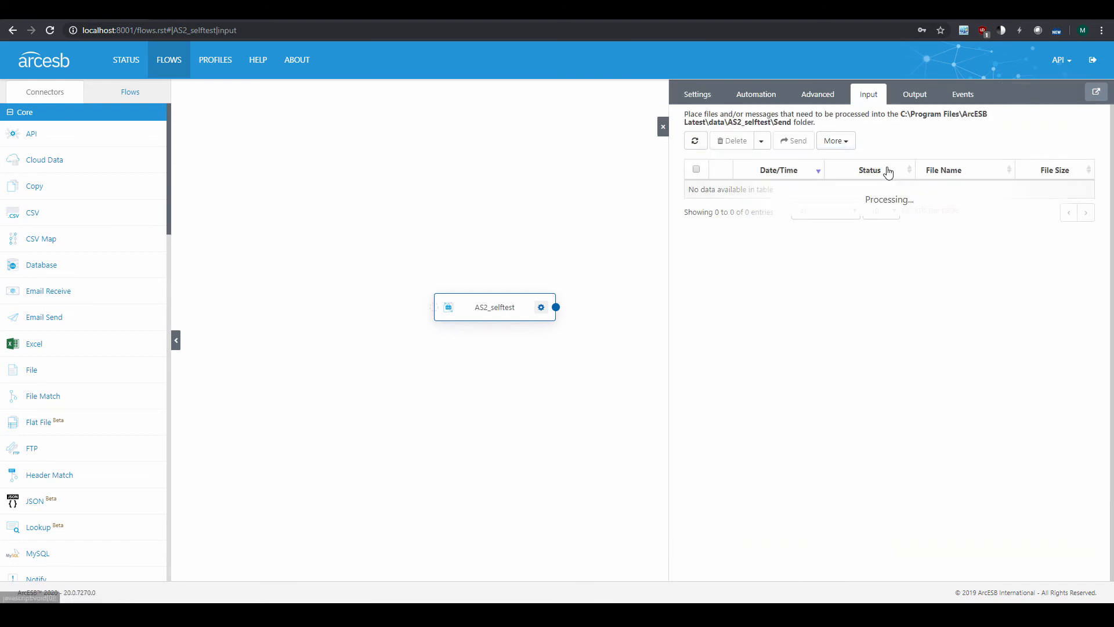
click(696, 169)
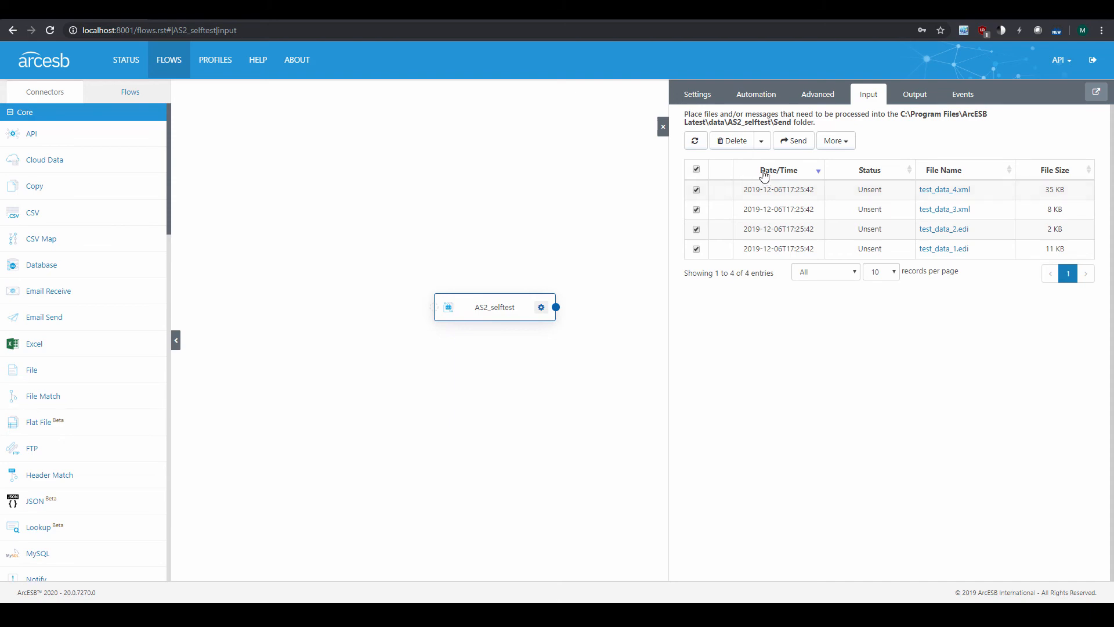
click(793, 141)
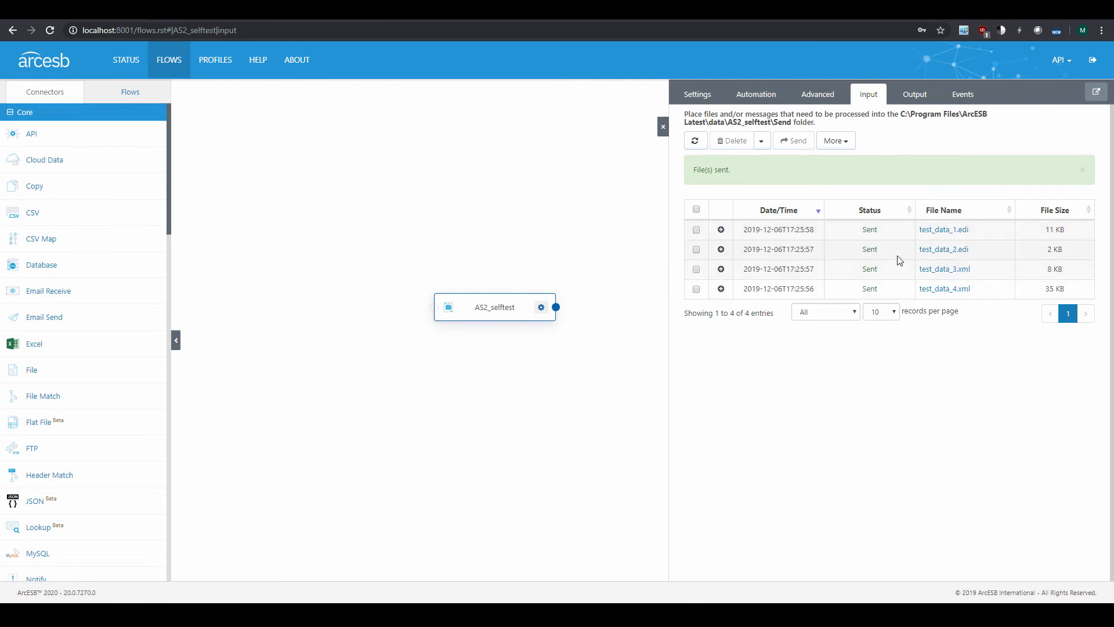
Confirm the four files as Received, view test_data_1.edi's logs, and close the panel
click(915, 96)
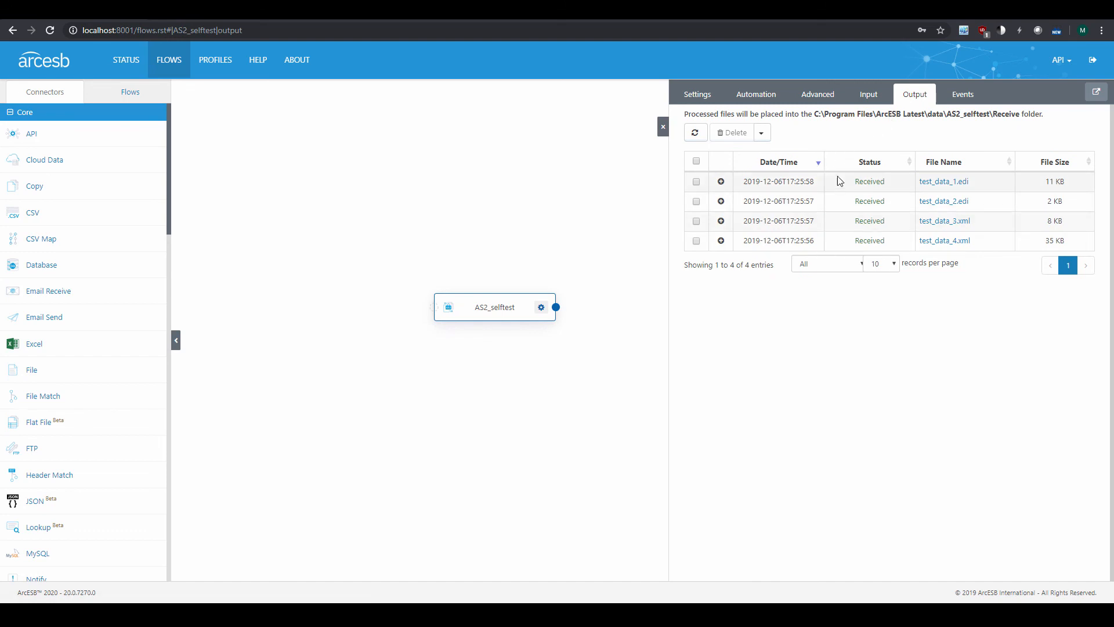
click(721, 182)
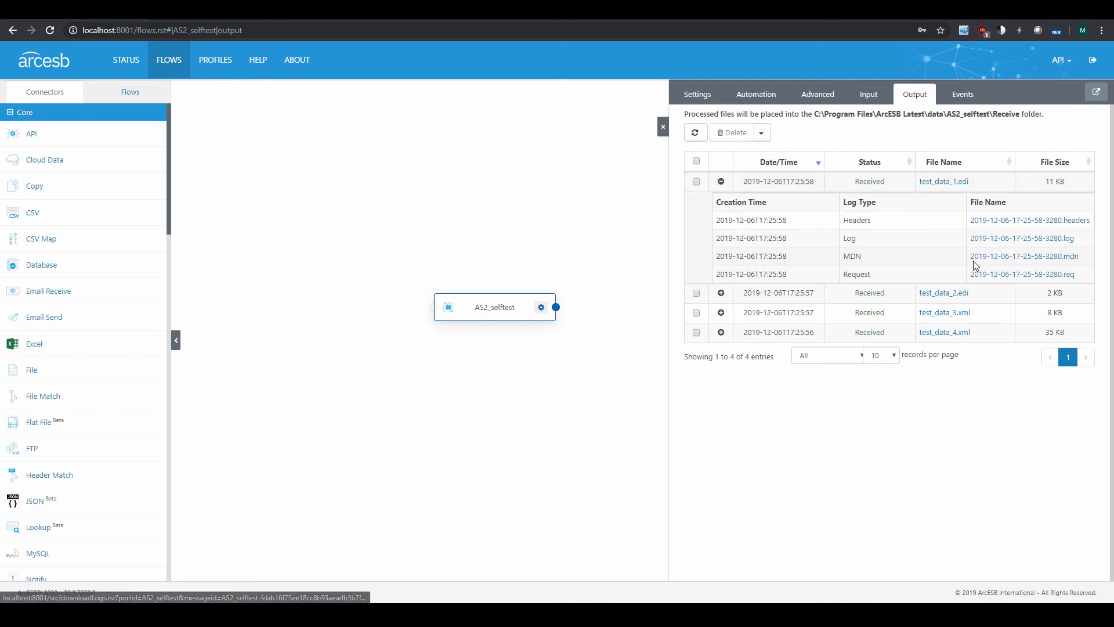
click(721, 182)
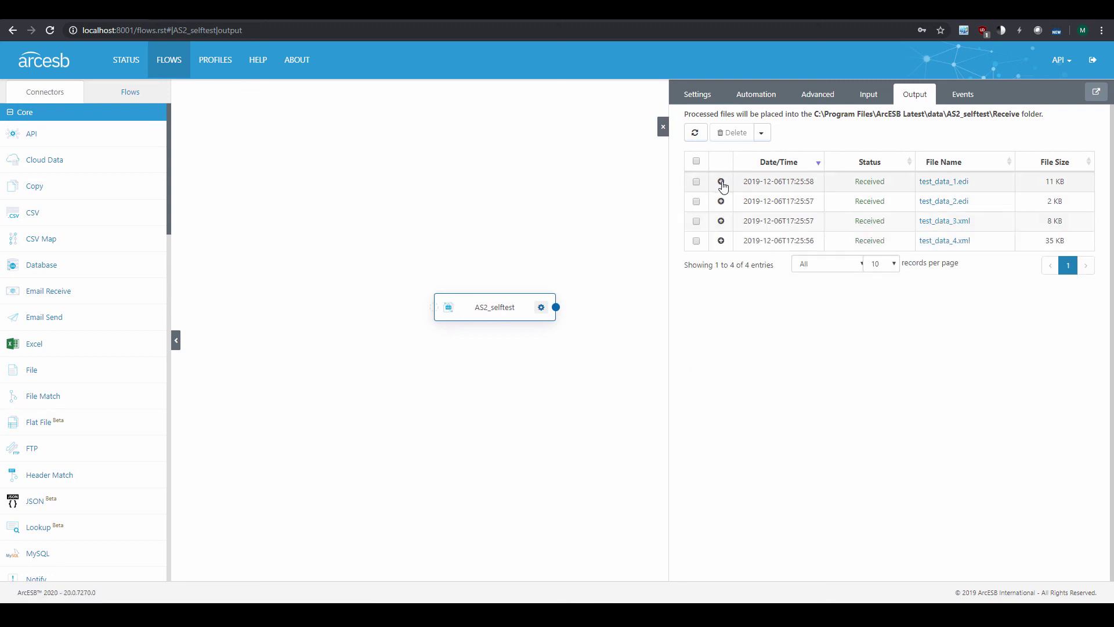
click(664, 127)
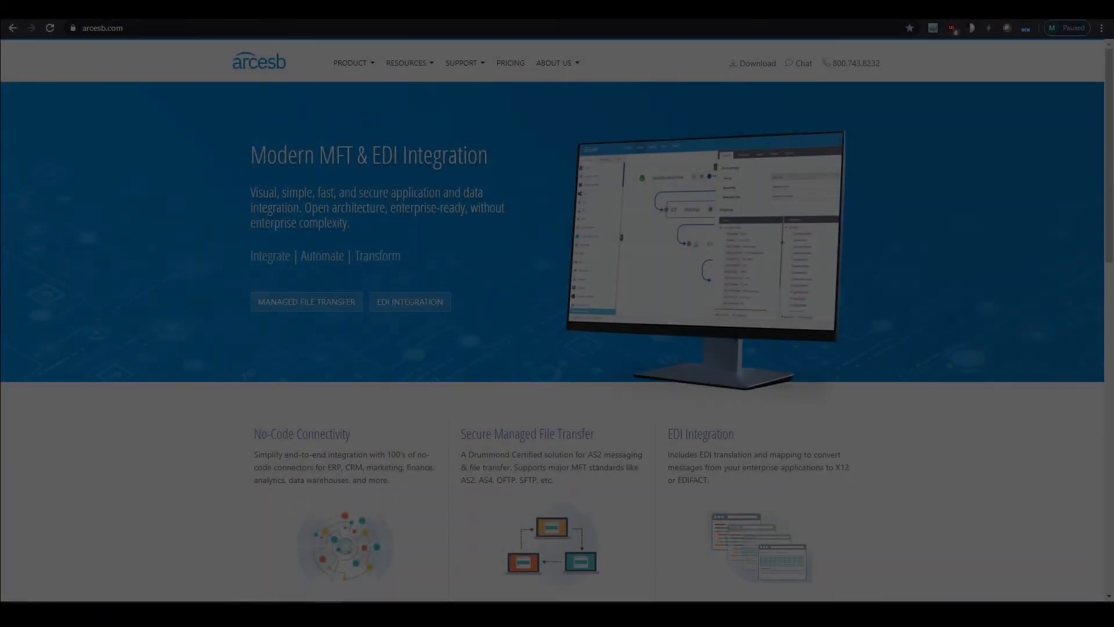